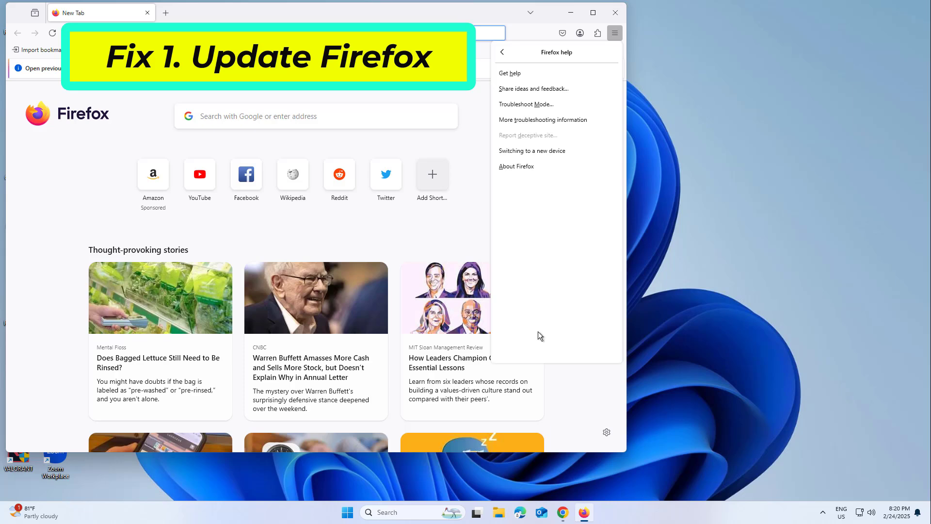
Step: Open the About Firefox window to check for browser updates
click(554, 164)
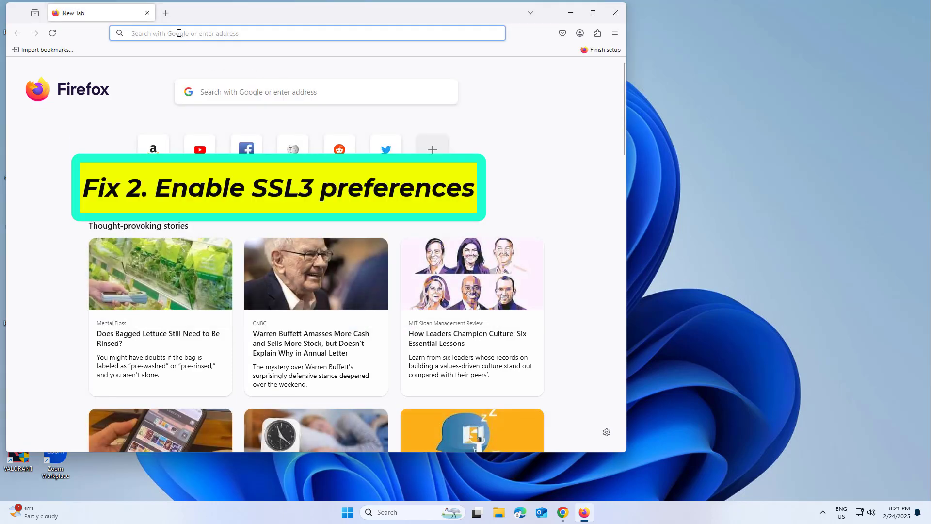
Step: Go to about:config and accept the risk to enter the advanced preferences
right_click(178, 33)
click(193, 105)
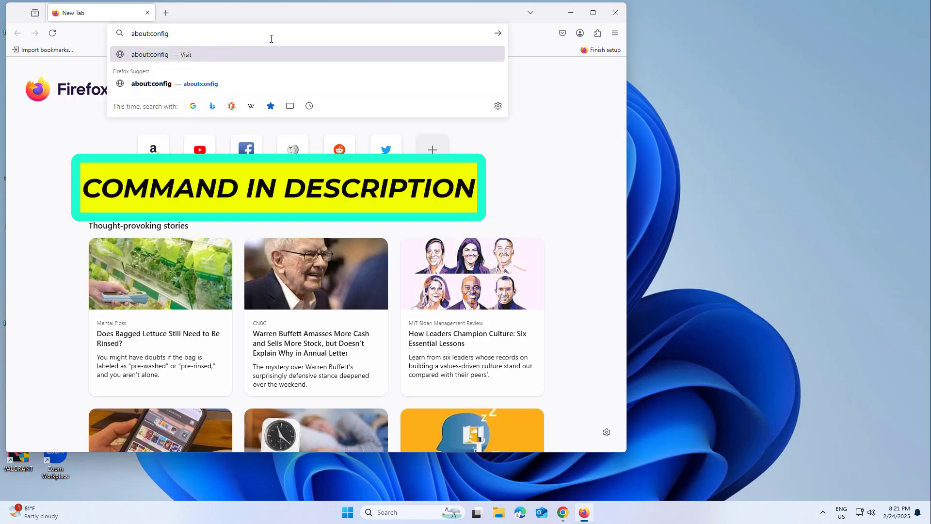
click(499, 33)
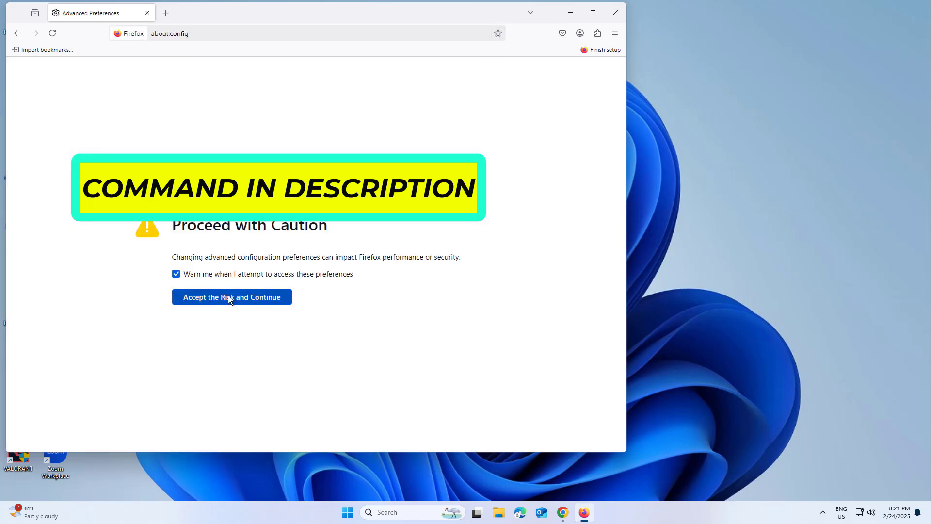
click(230, 295)
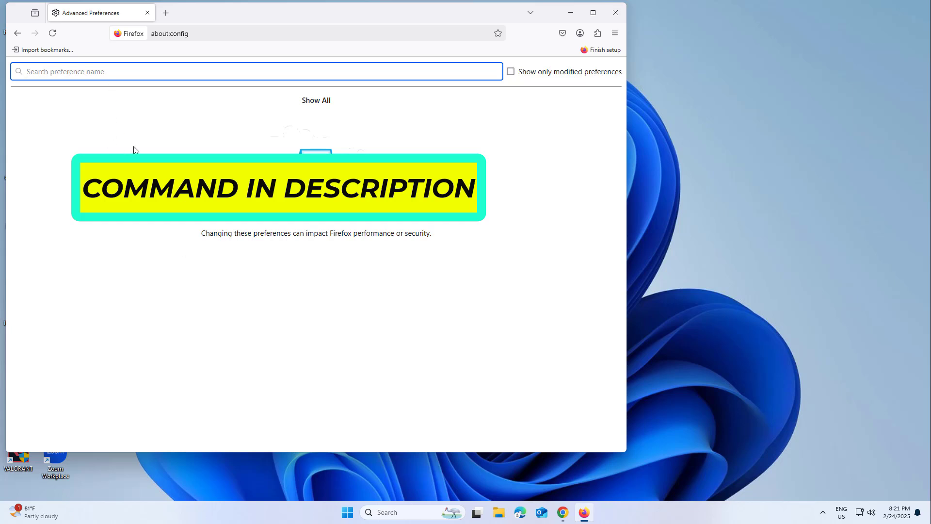
Step: Filter the advanced preferences by security.ssl3
right_click(148, 73)
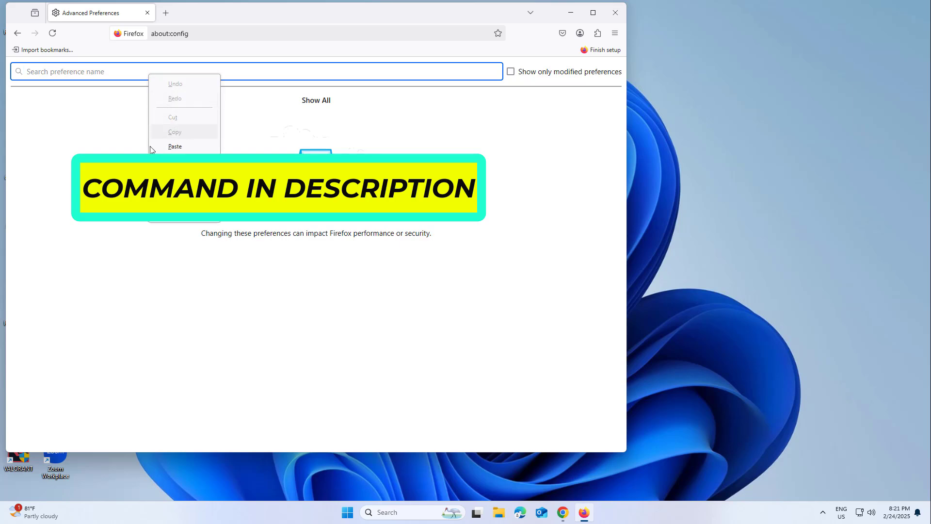
click(193, 146)
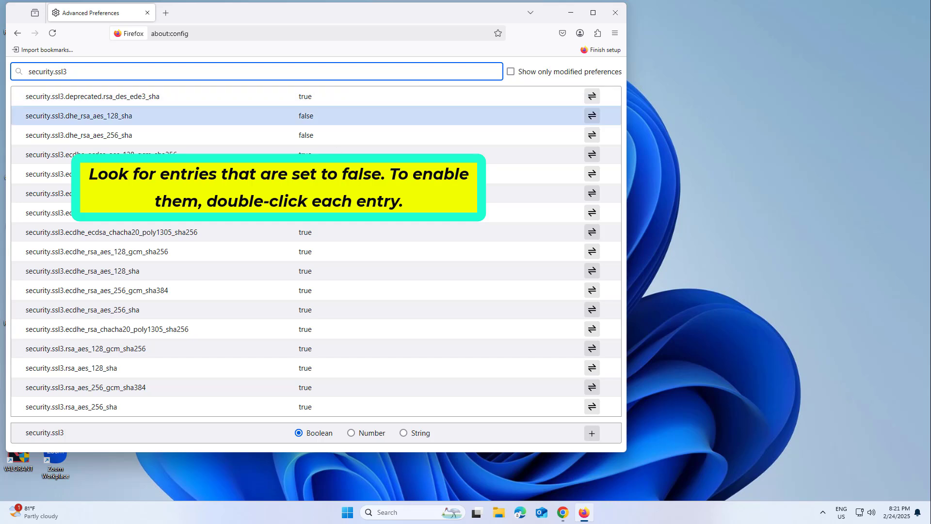
click(251, 246)
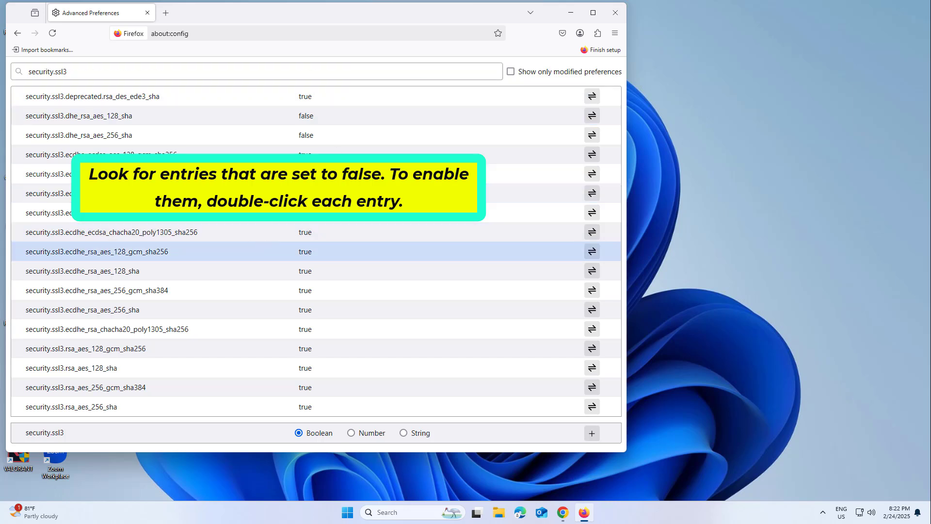
click(280, 122)
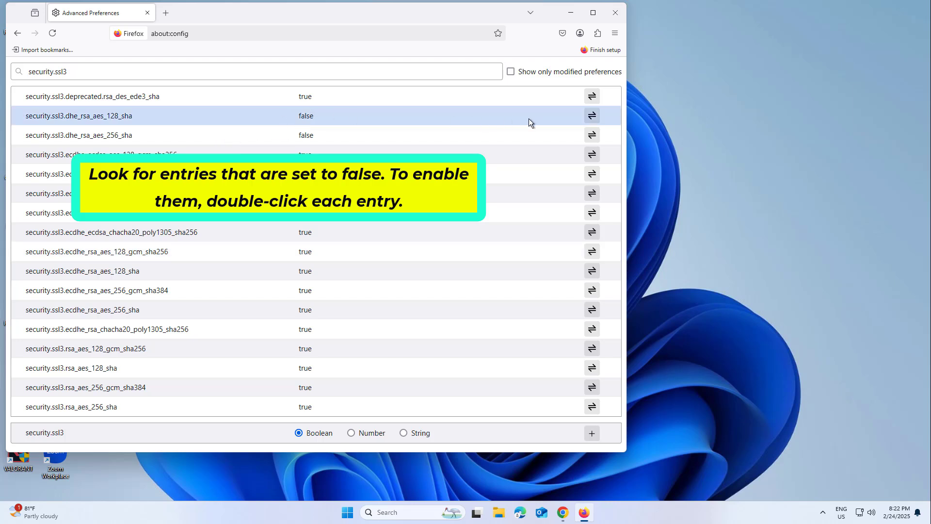
click(589, 99)
click(591, 97)
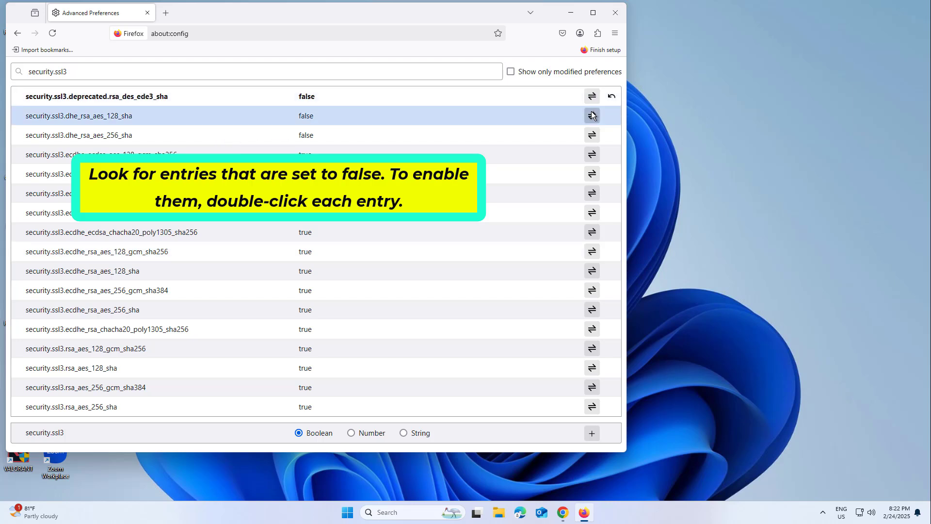
click(590, 98)
Step: Set security.ssl3.dhe_rsa_aes_128_sha and security.ssl3.dhe_rsa_aes_256_sha to true, and restart Firefox
click(592, 116)
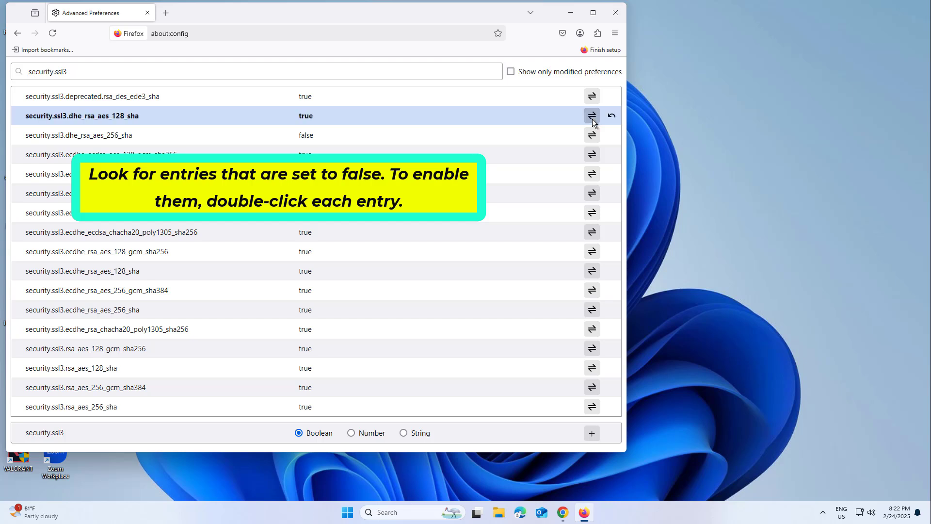
click(592, 137)
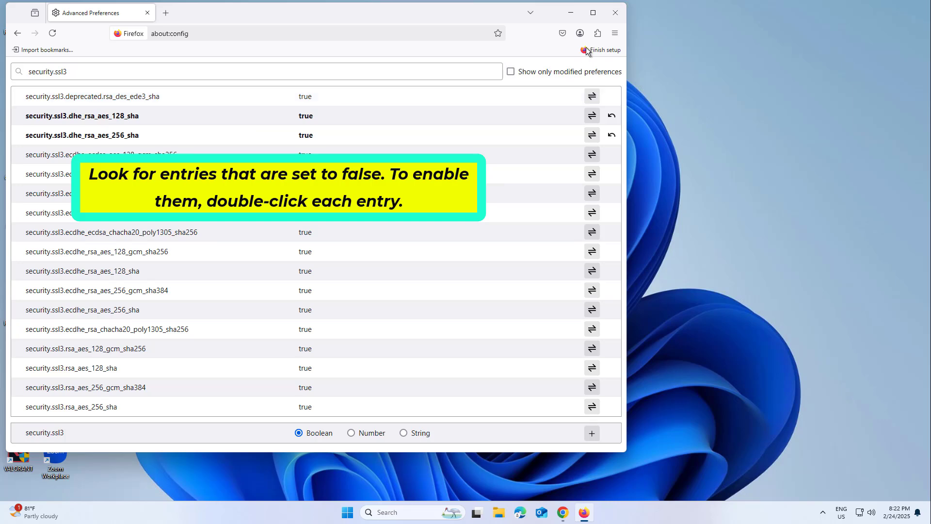
click(615, 12)
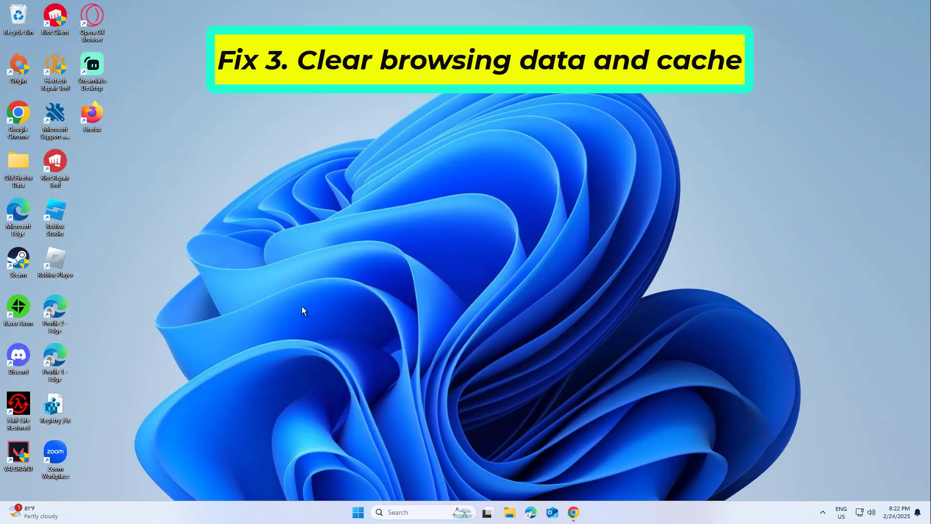
double_click(100, 118)
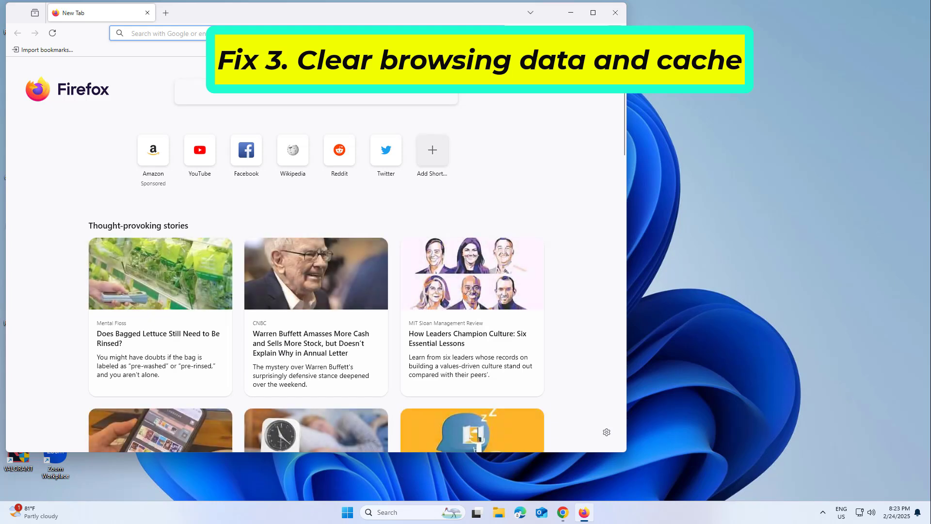
click(615, 33)
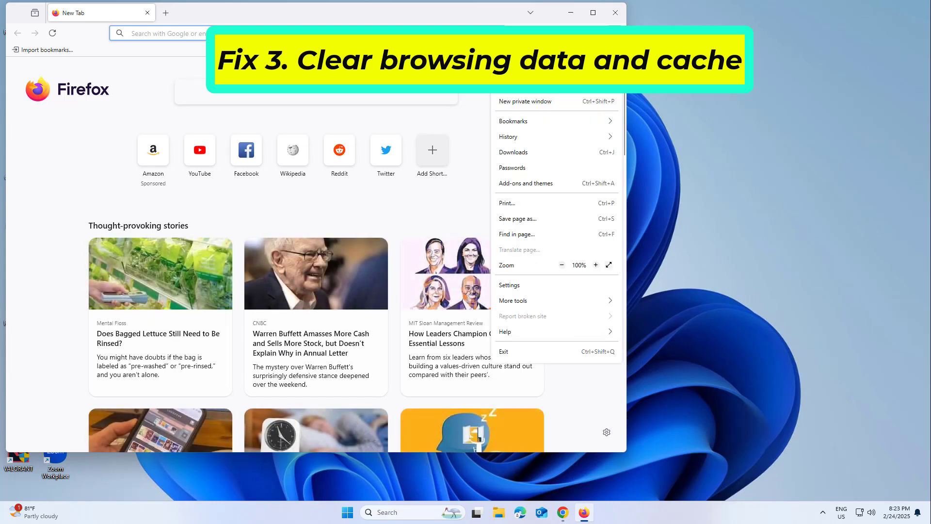
click(570, 334)
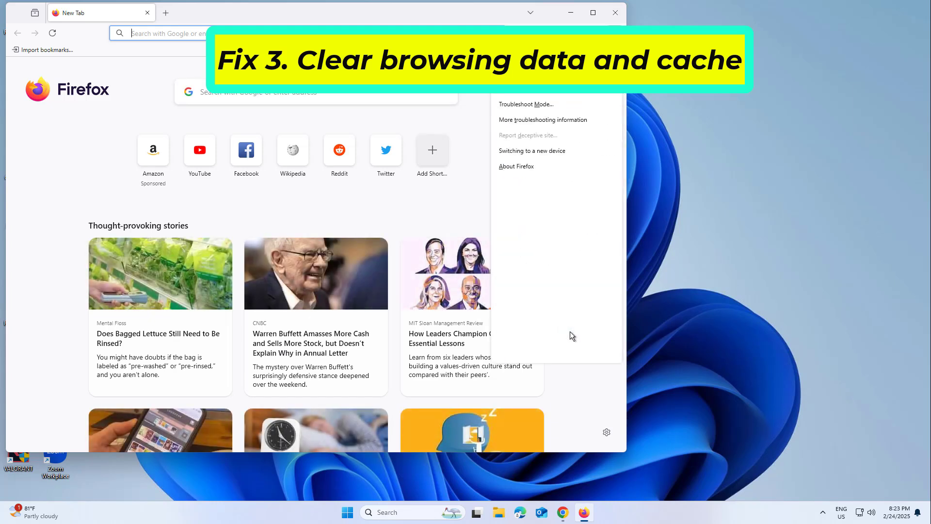
key(Escape)
Step: Open the Privacy & Security section of the Firefox settings
click(615, 33)
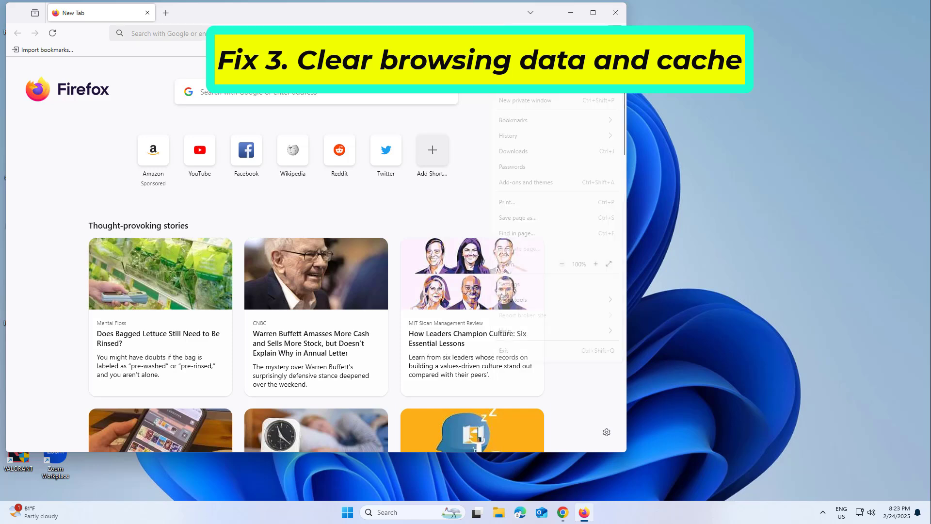
click(581, 284)
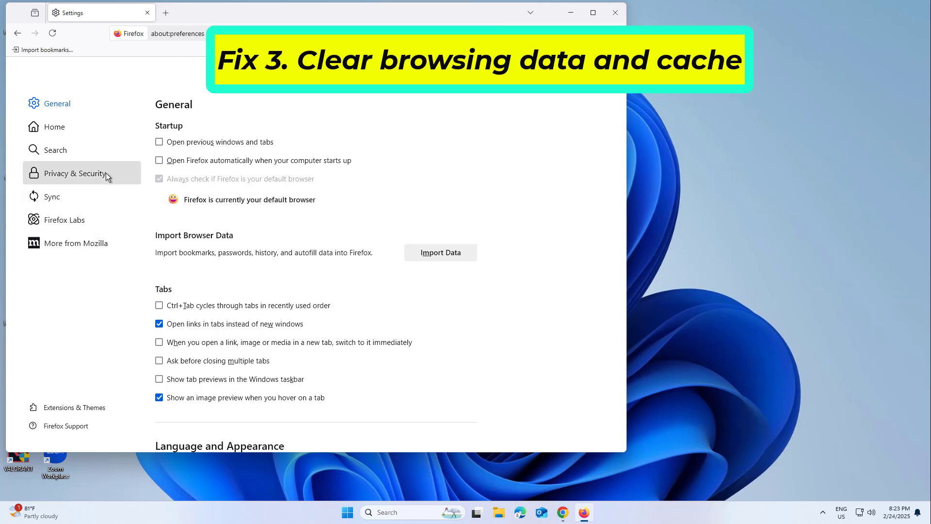
click(89, 173)
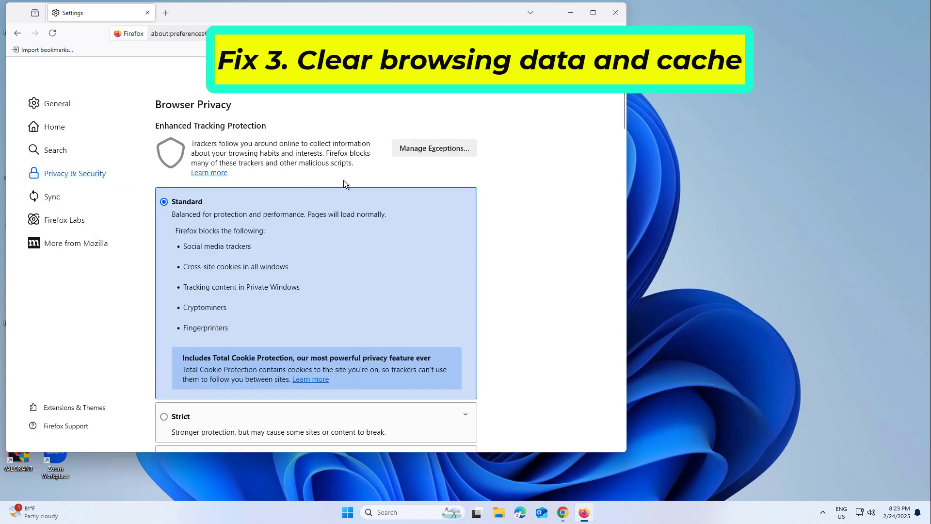
Step: Clear the last hour's history, cookies and site data, and temporary cached files, and close Firefox
drag(624, 107, 633, 150)
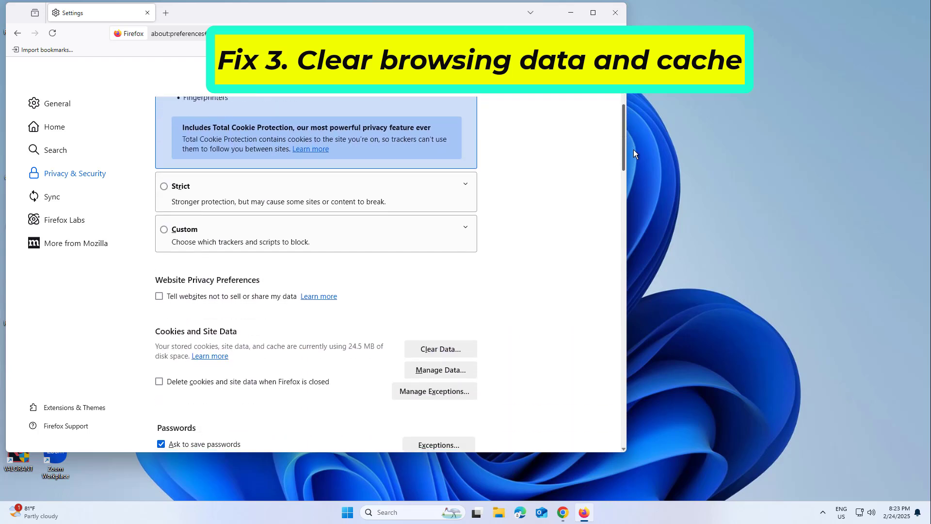
drag(633, 149, 631, 175)
click(454, 240)
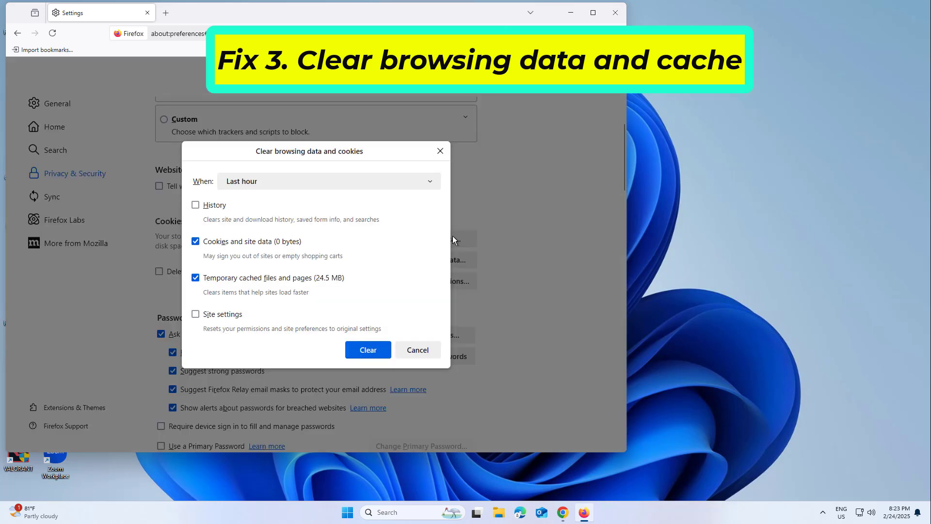
click(195, 205)
click(370, 350)
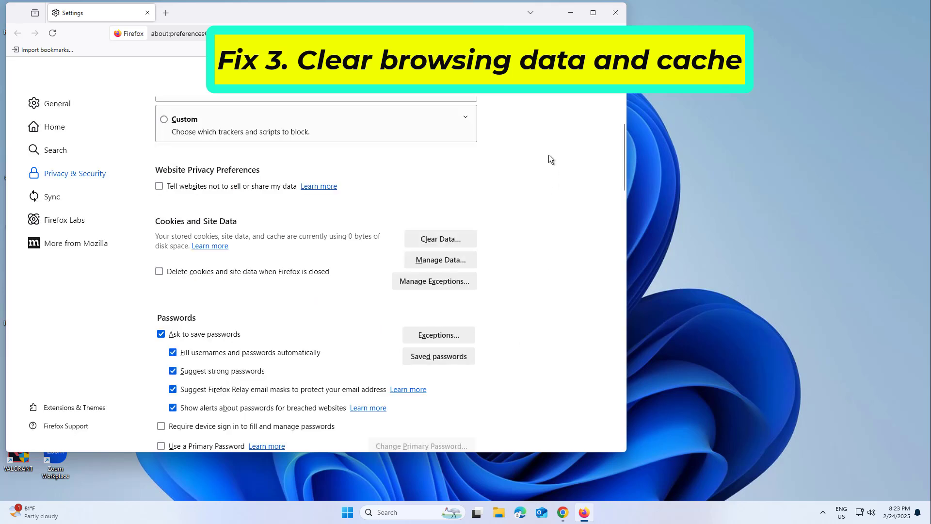
click(616, 12)
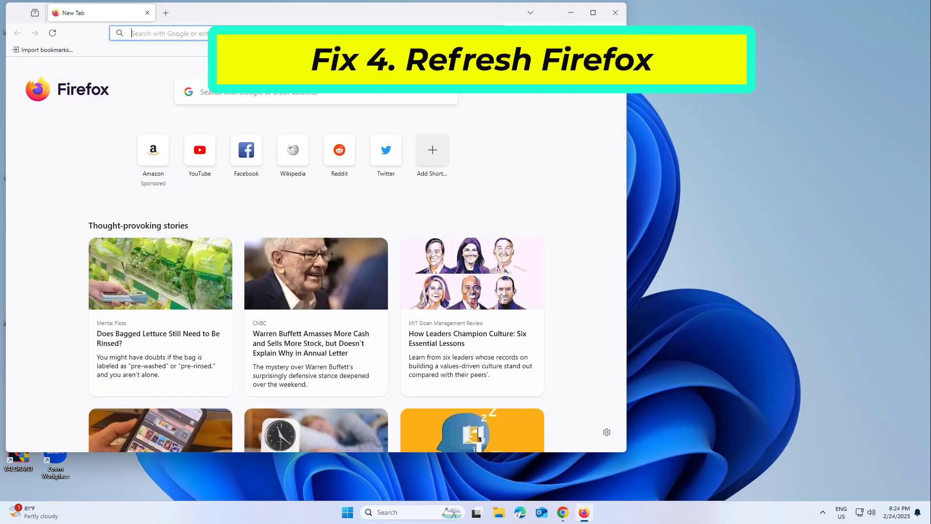
Step: Open Firefox's Troubleshooting Information page
click(615, 33)
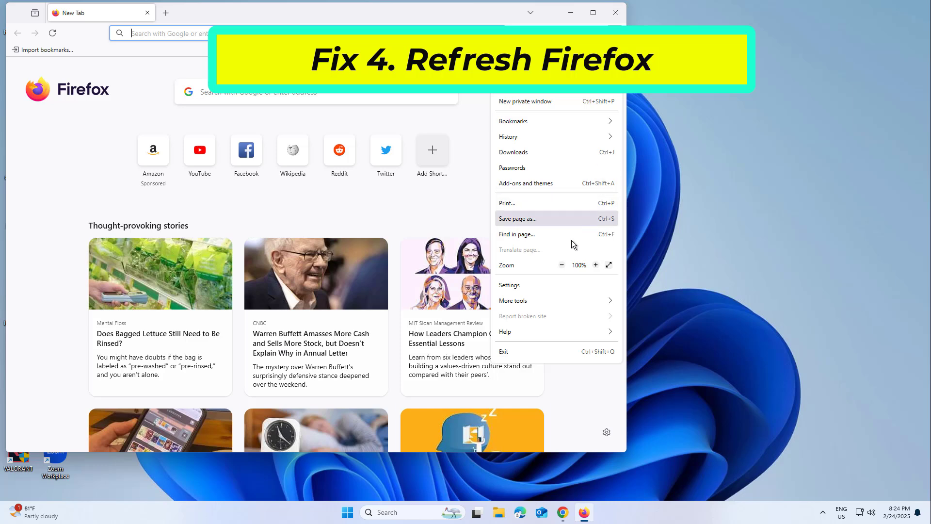
click(558, 331)
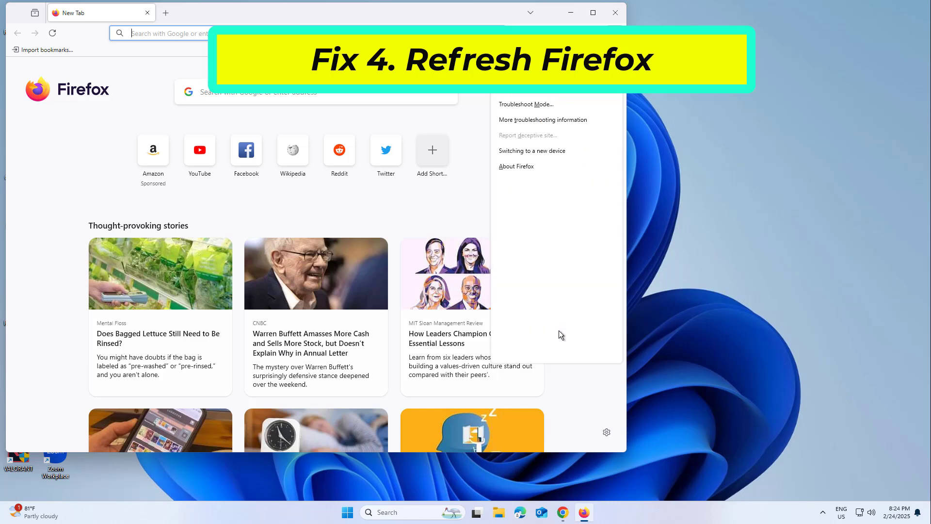
click(552, 120)
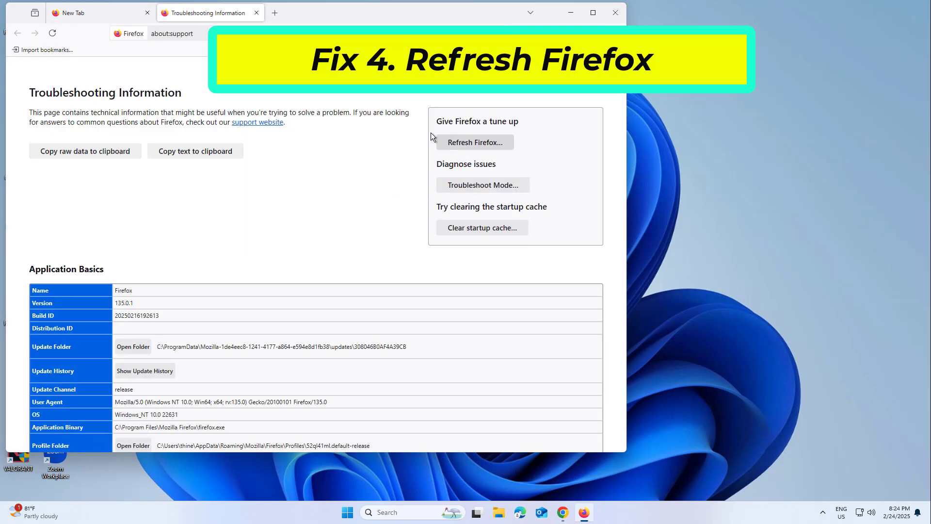
Step: Refresh Firefox with all windows and tabs restored, and close the restored Troubleshooting Information window
click(475, 142)
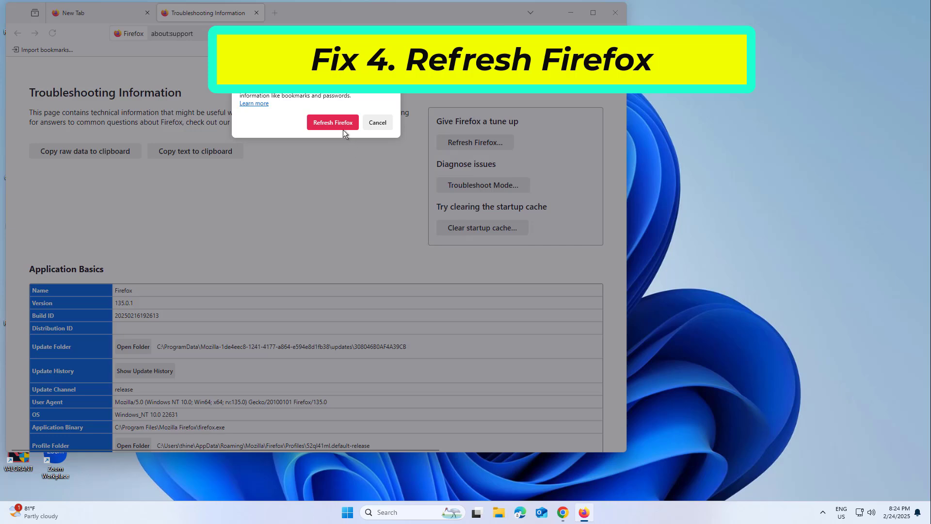
click(341, 128)
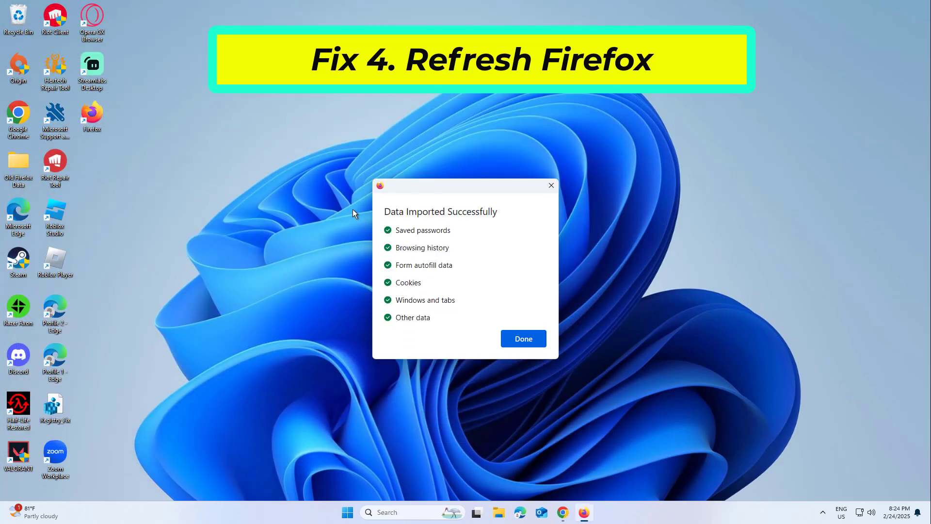
click(511, 342)
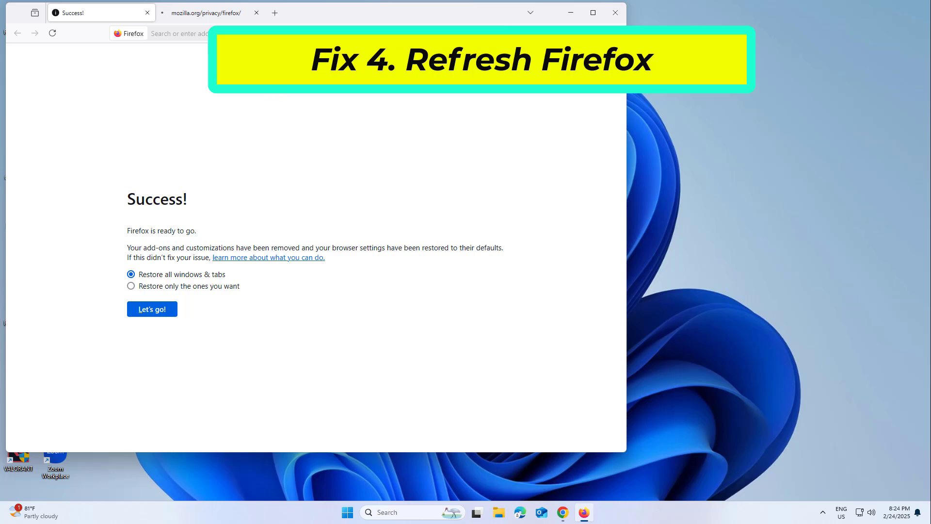
click(158, 313)
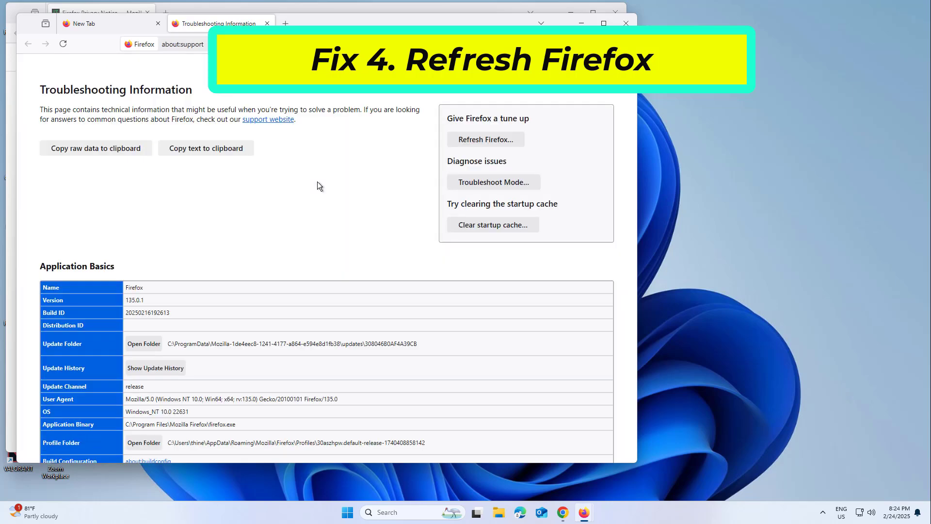
click(626, 23)
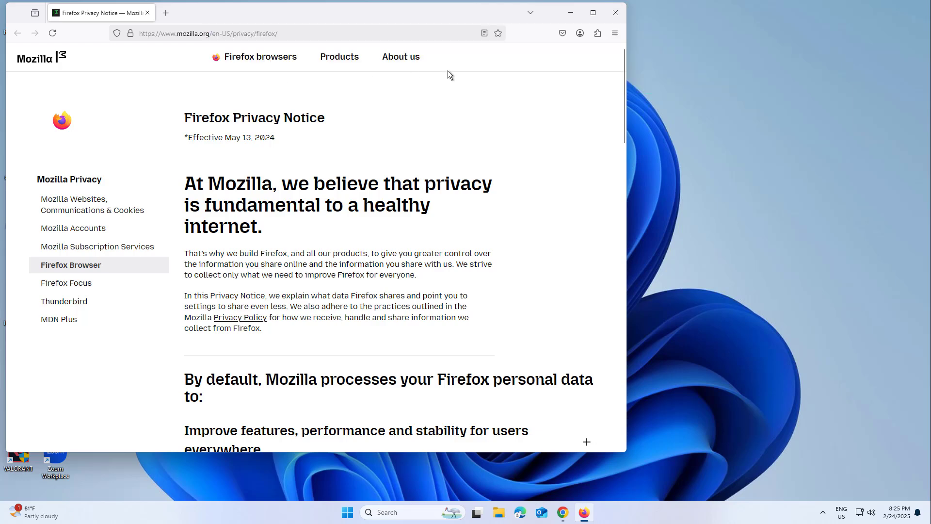
Step: Replace the privacy notice page's address with about:config, load it, and accept the risk warning
click(311, 35)
right_click(274, 37)
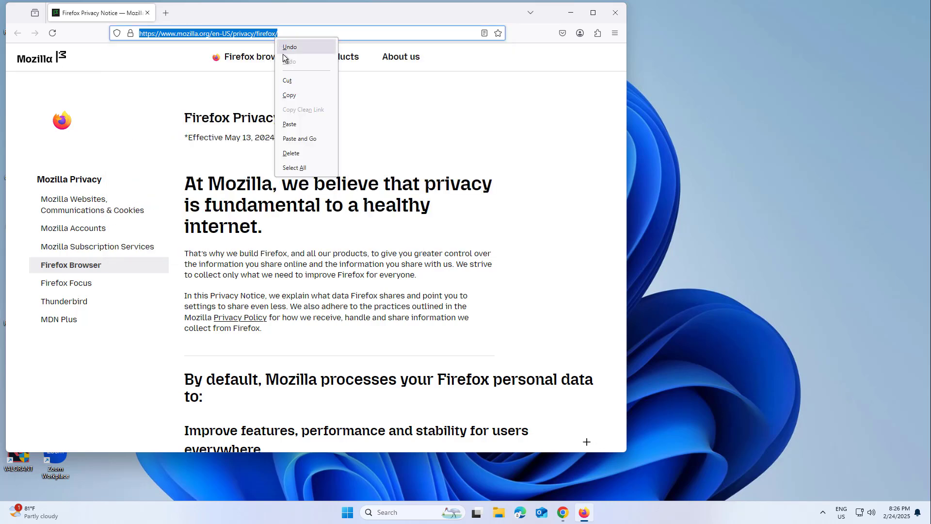
click(296, 125)
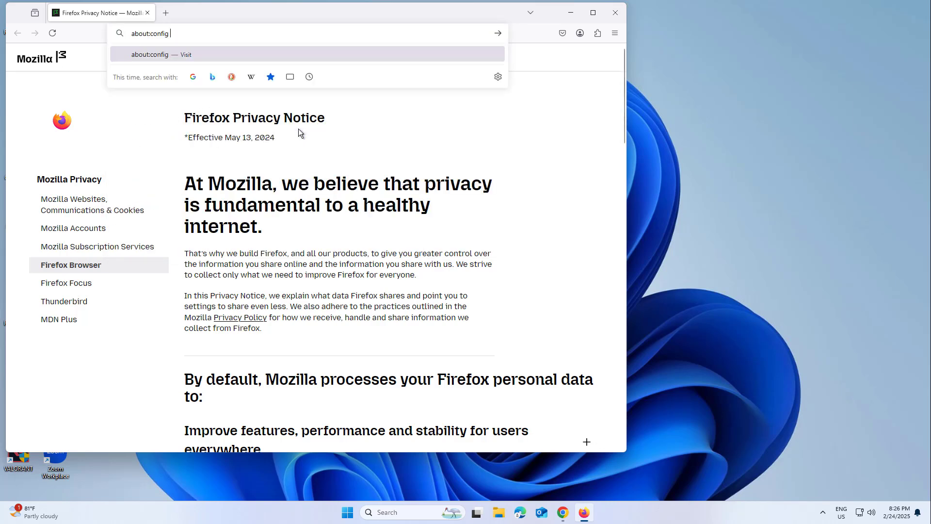
click(497, 33)
click(275, 290)
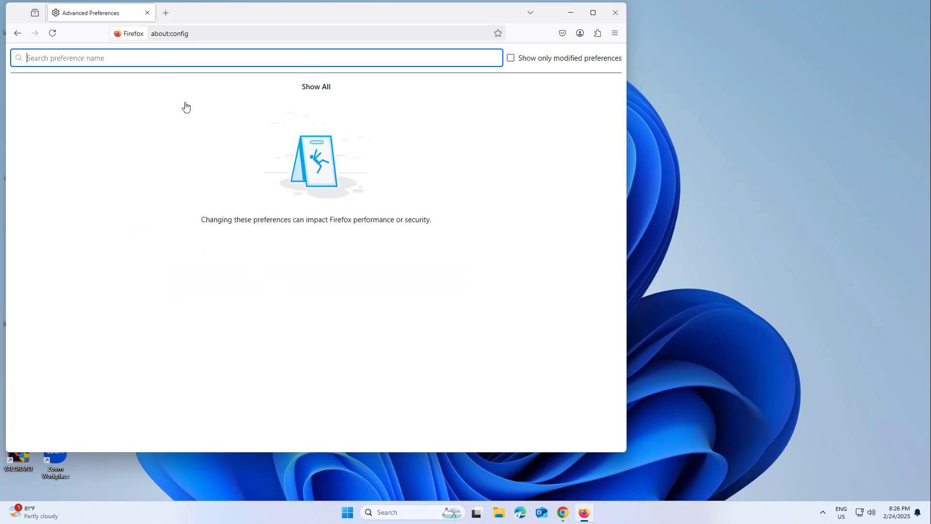
Step: Find the preference security.ssl3.dhe_rsa_aes_128_sha, set it to true, and close Firefox
right_click(181, 67)
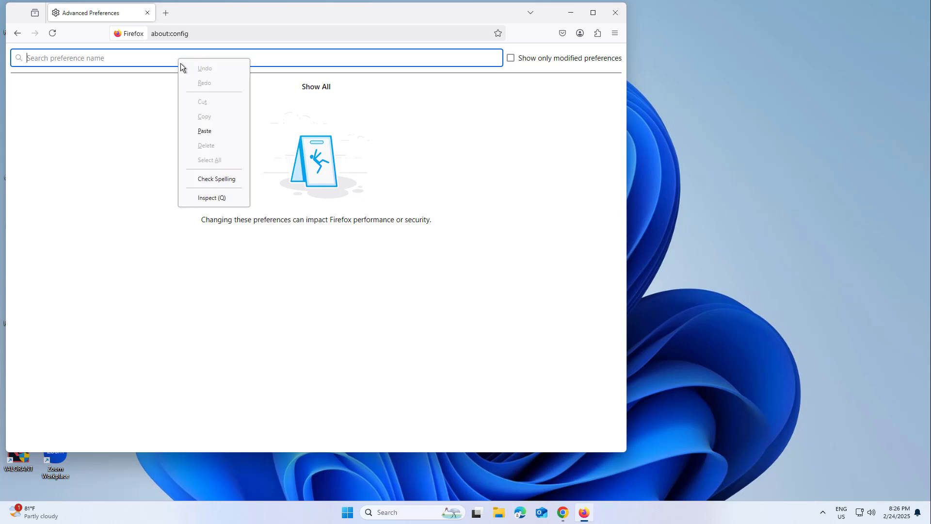
click(216, 129)
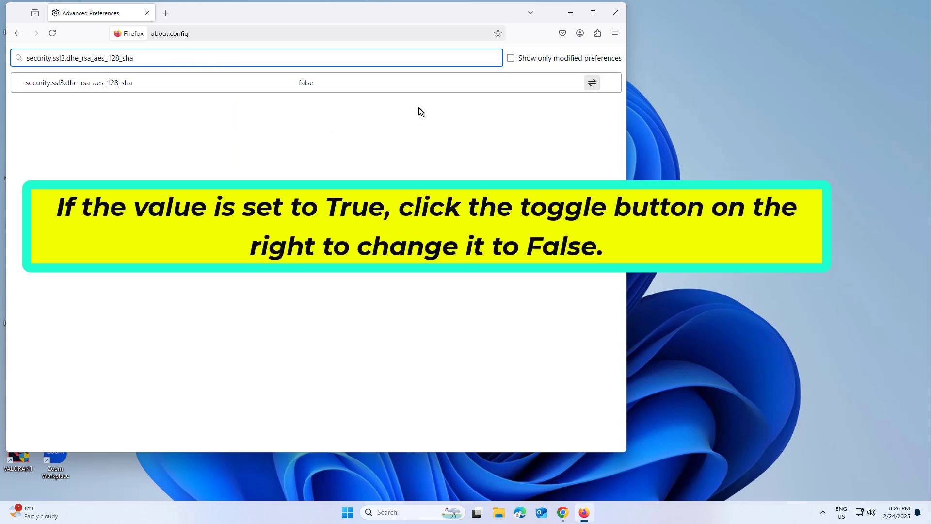
click(592, 82)
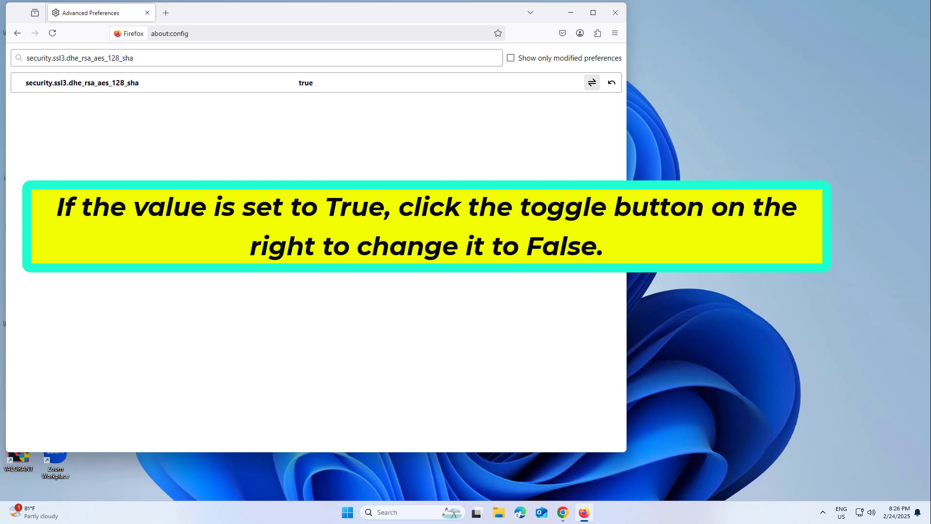
click(615, 12)
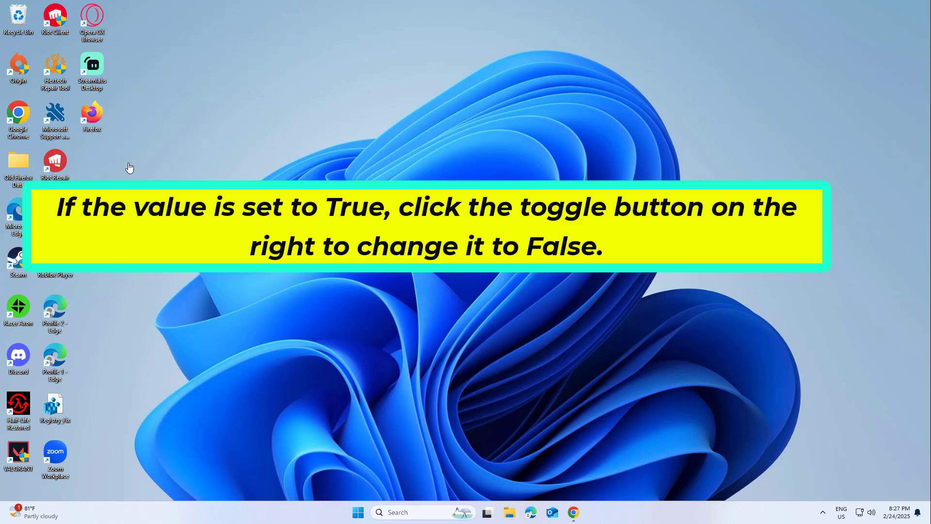
Step: Show the available actions for the Firefox desktop shortcut
right_click(97, 126)
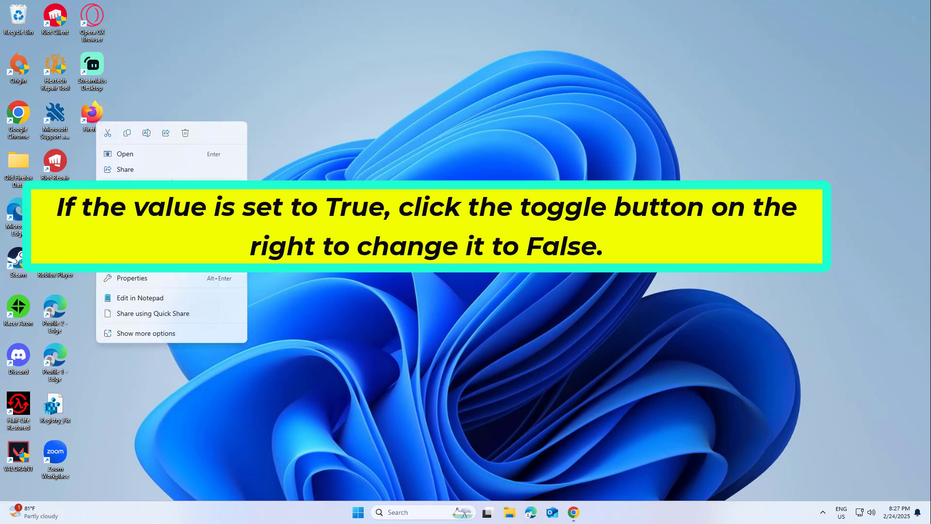